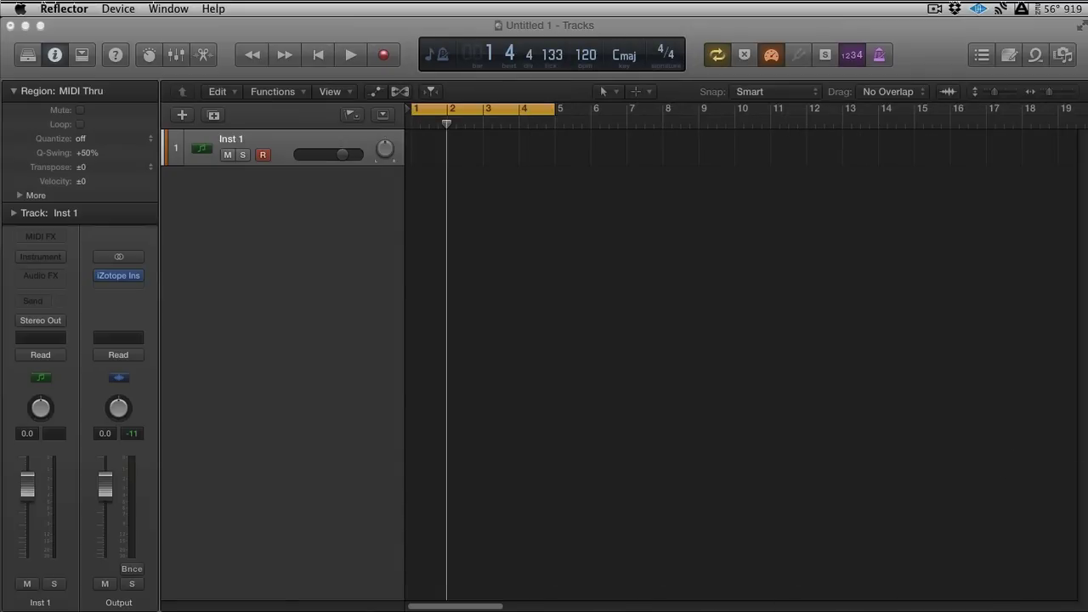
Step: Show the MIDI Studio window and open the Network MIDI session settings
click(240, 8)
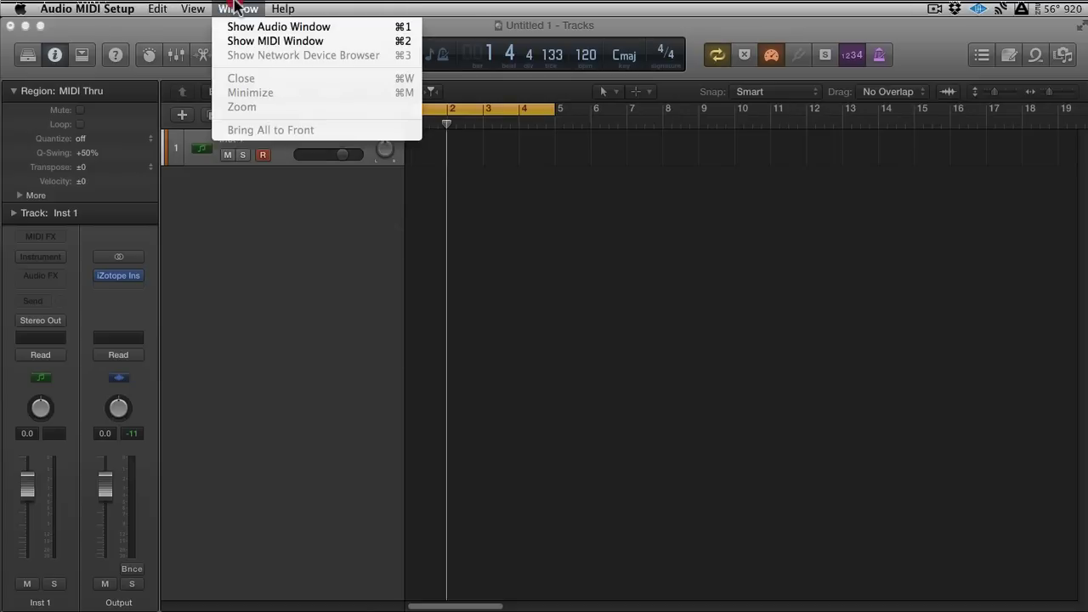
click(245, 41)
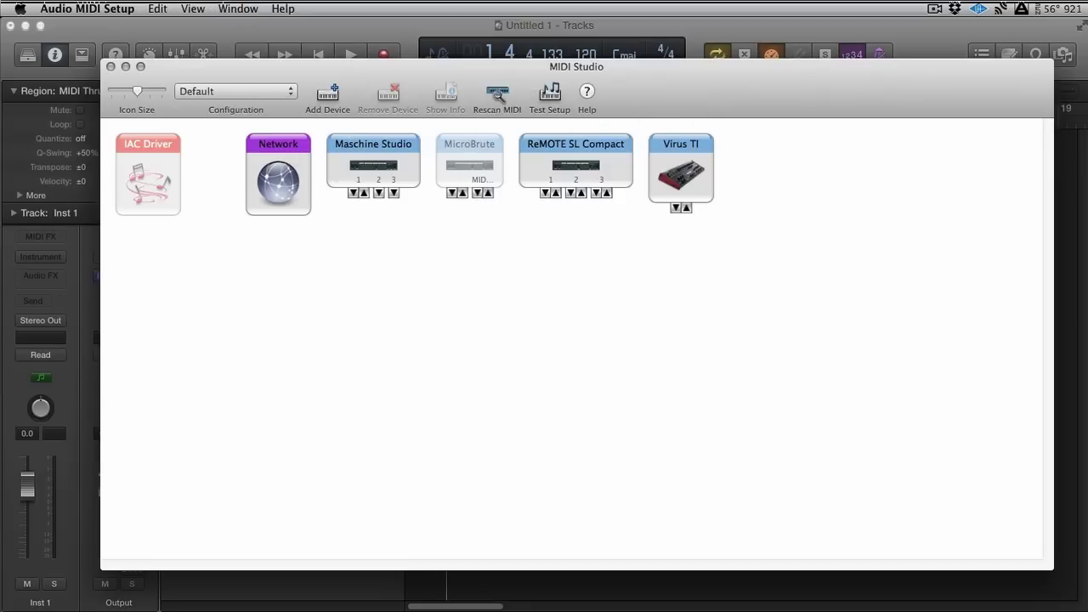
drag(1043, 563, 952, 481)
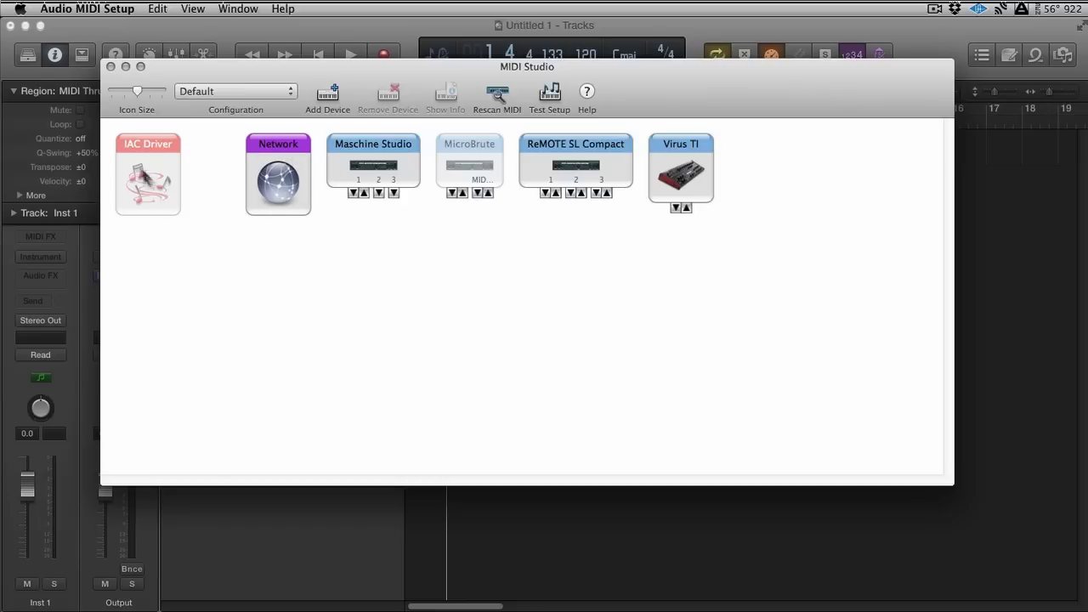
double_click(289, 169)
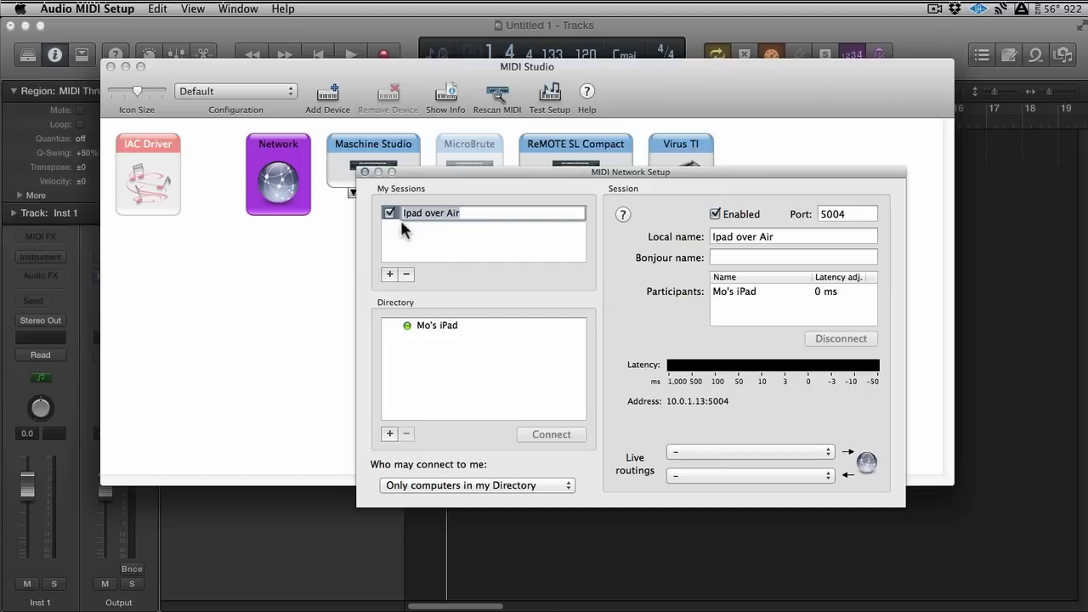
Step: Delete the old Ipad over Air session and disconnect the iPad participant
click(406, 274)
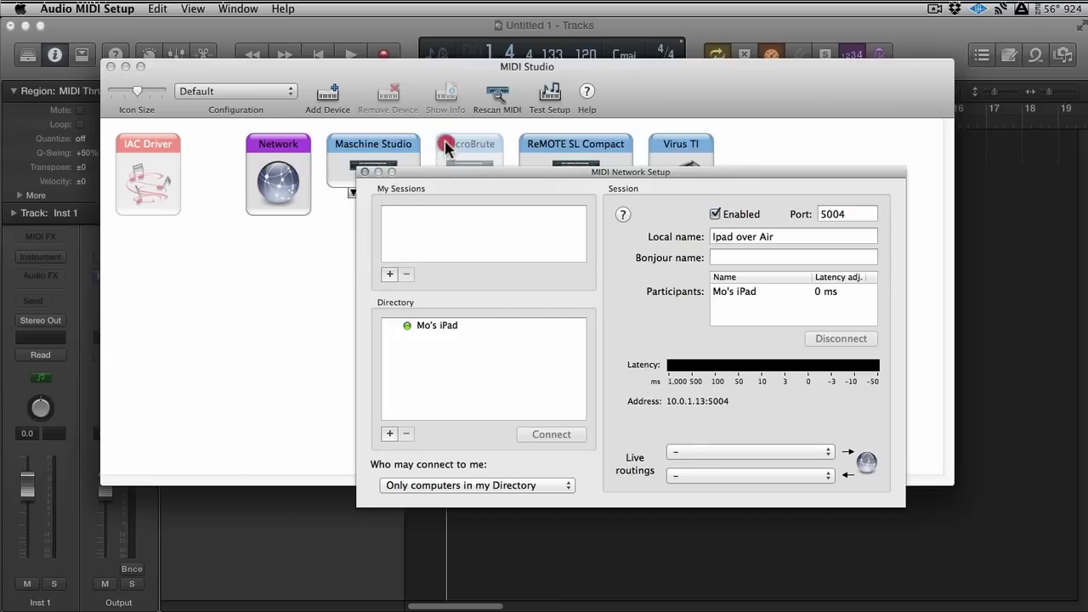
drag(595, 172, 570, 129)
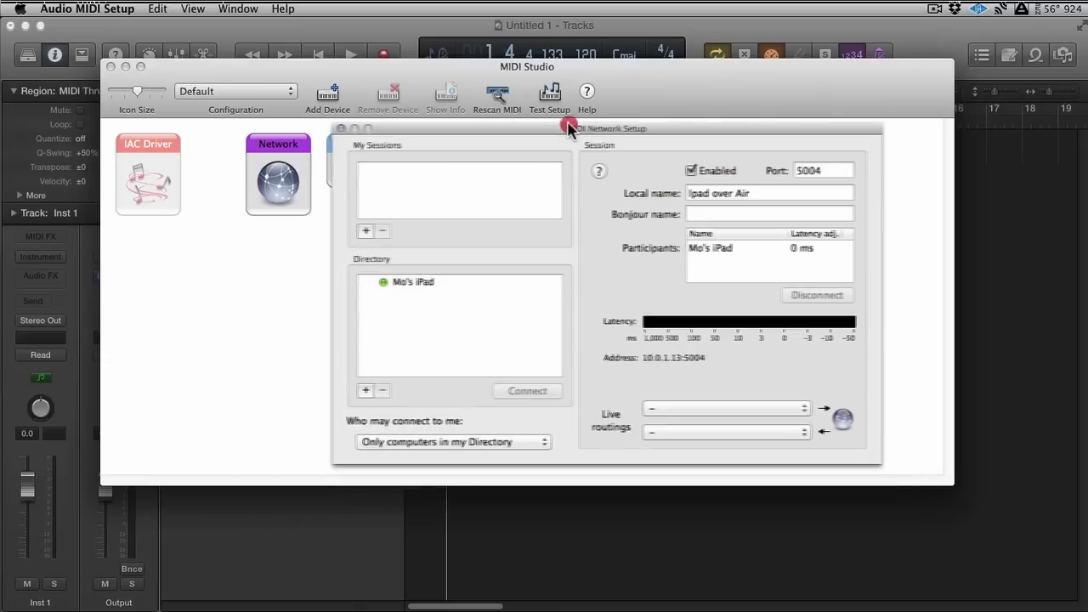
click(720, 248)
click(785, 296)
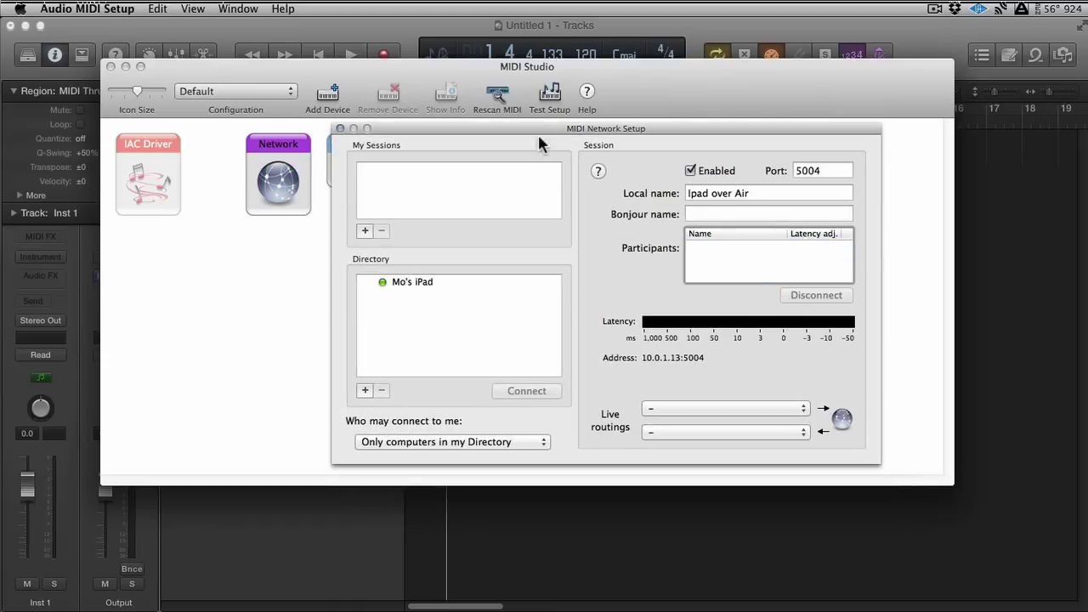
drag(493, 127, 467, 116)
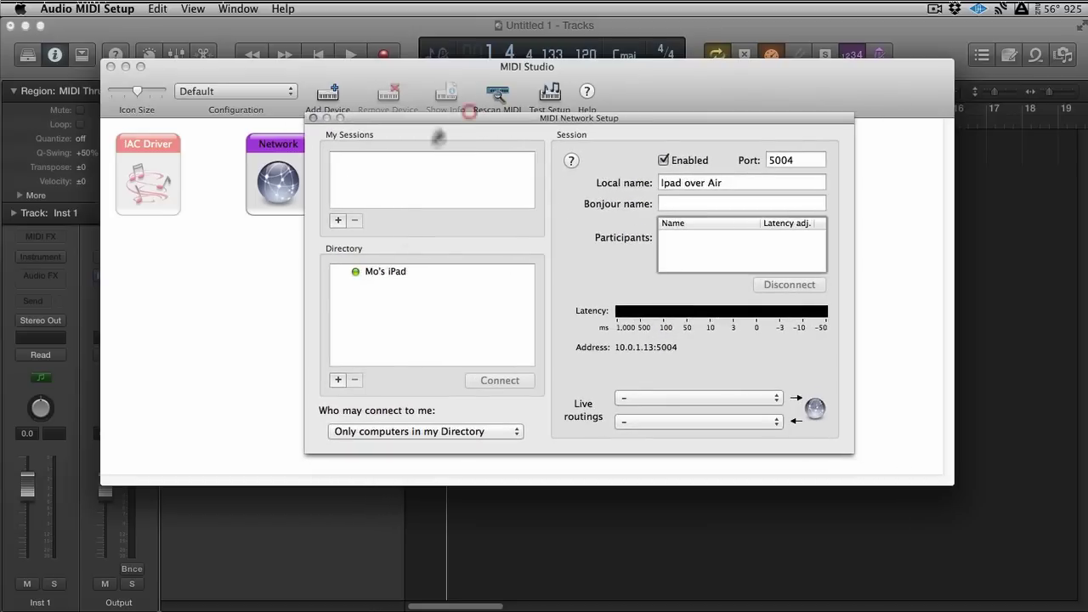
click(384, 274)
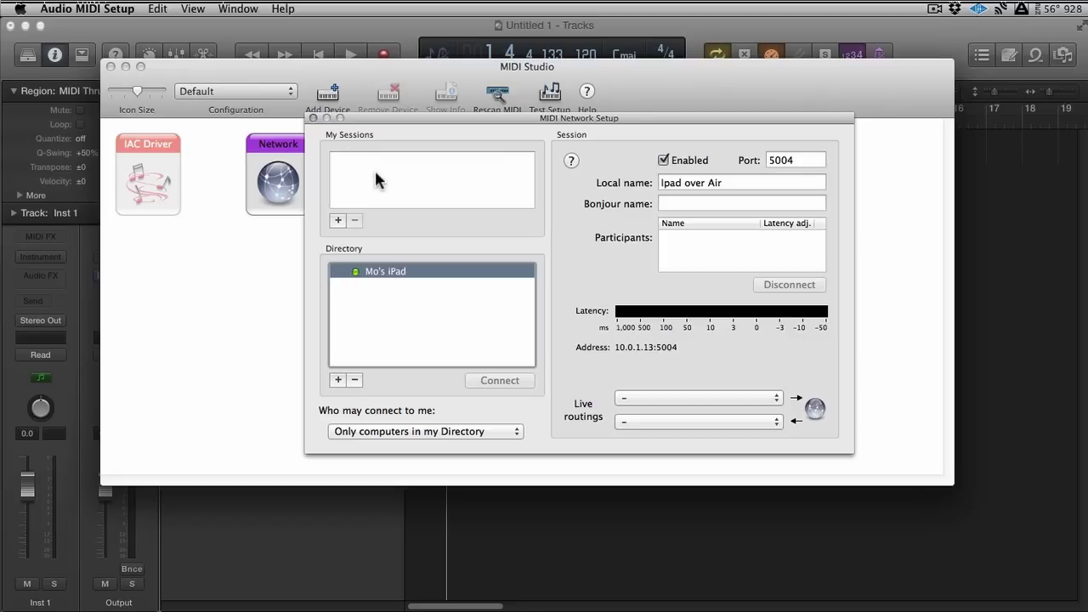
Step: Add and enable a session named 'Ipad Over Air', then connect the iPad from the Directory
click(337, 221)
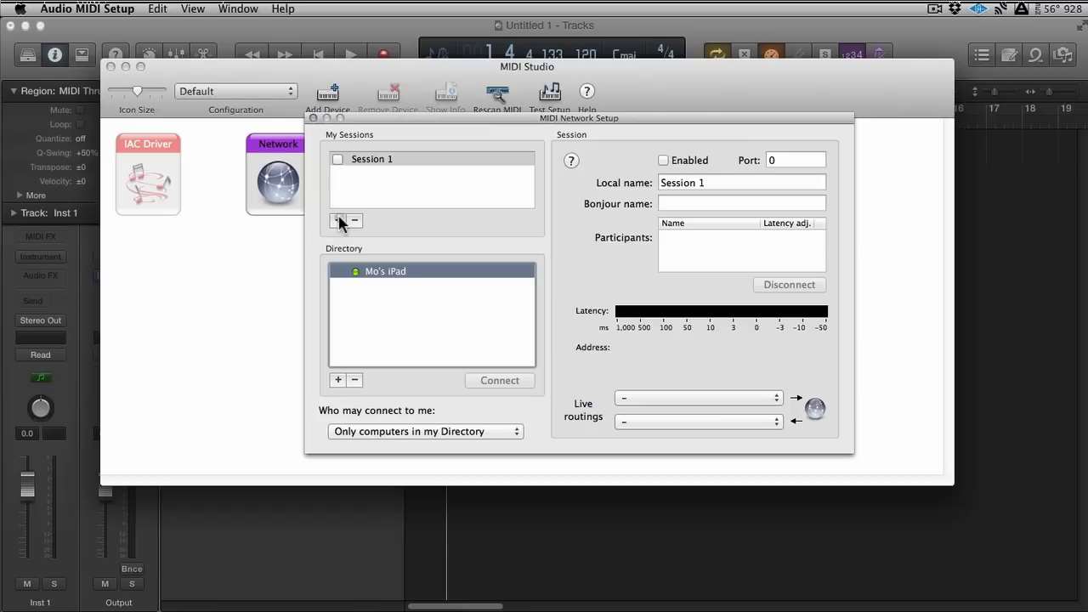
double_click(379, 158)
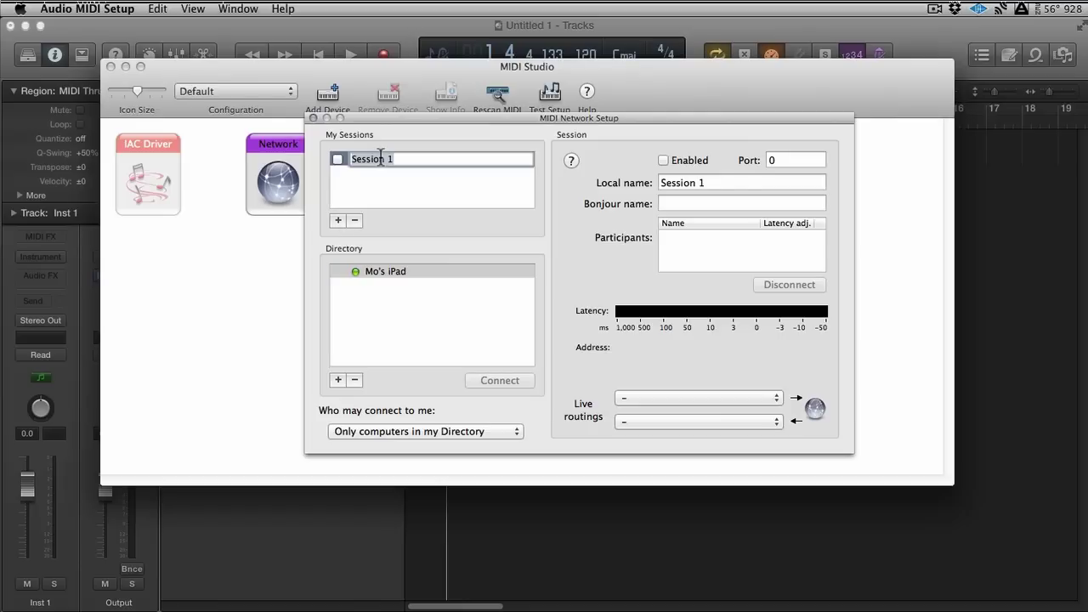
text(Ipad Over Air)
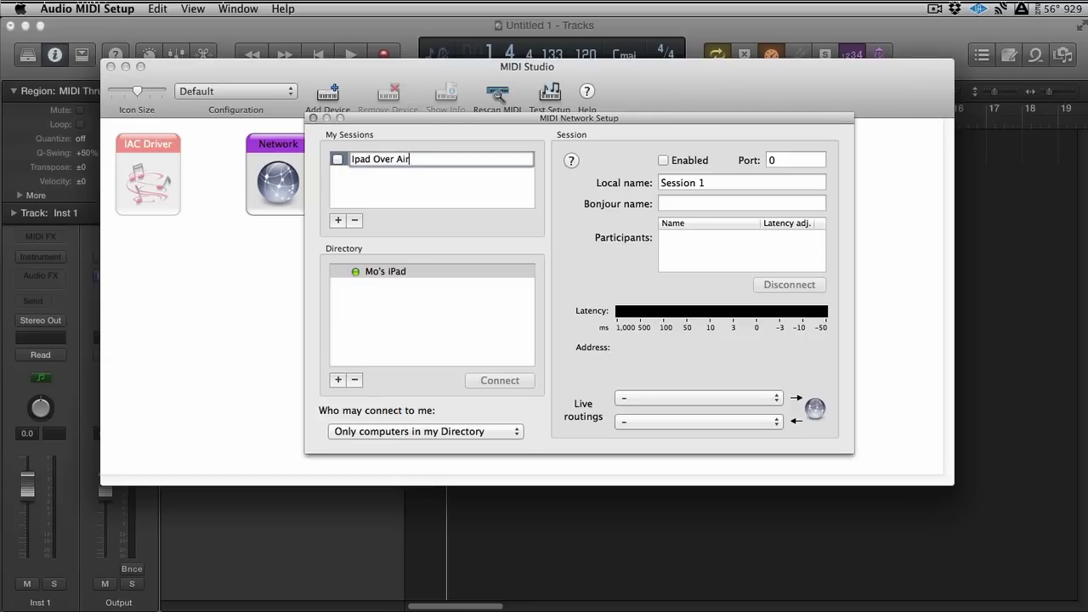
key(Return)
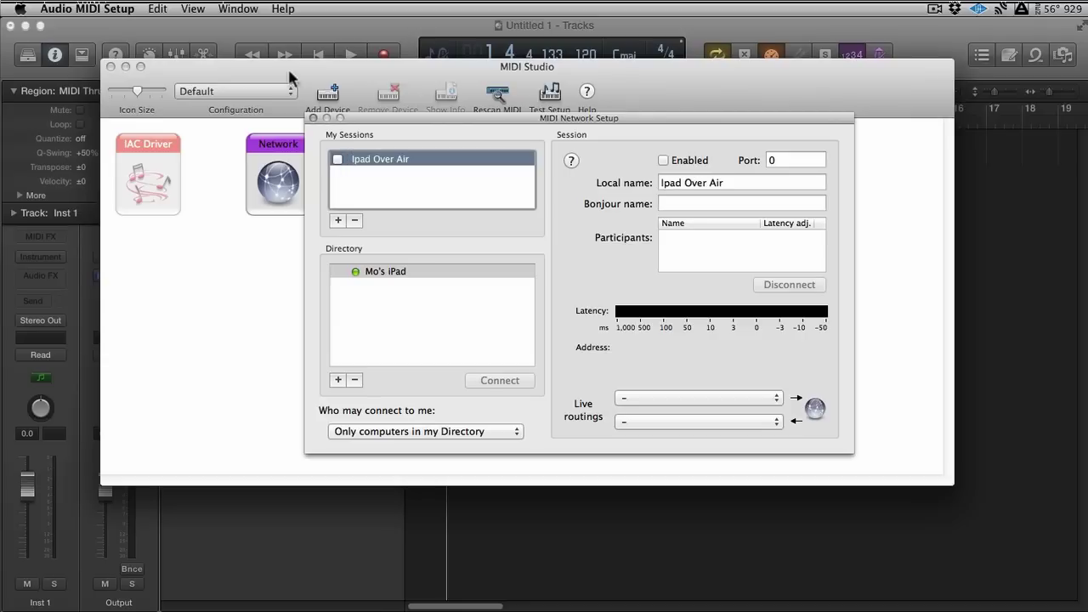
click(337, 158)
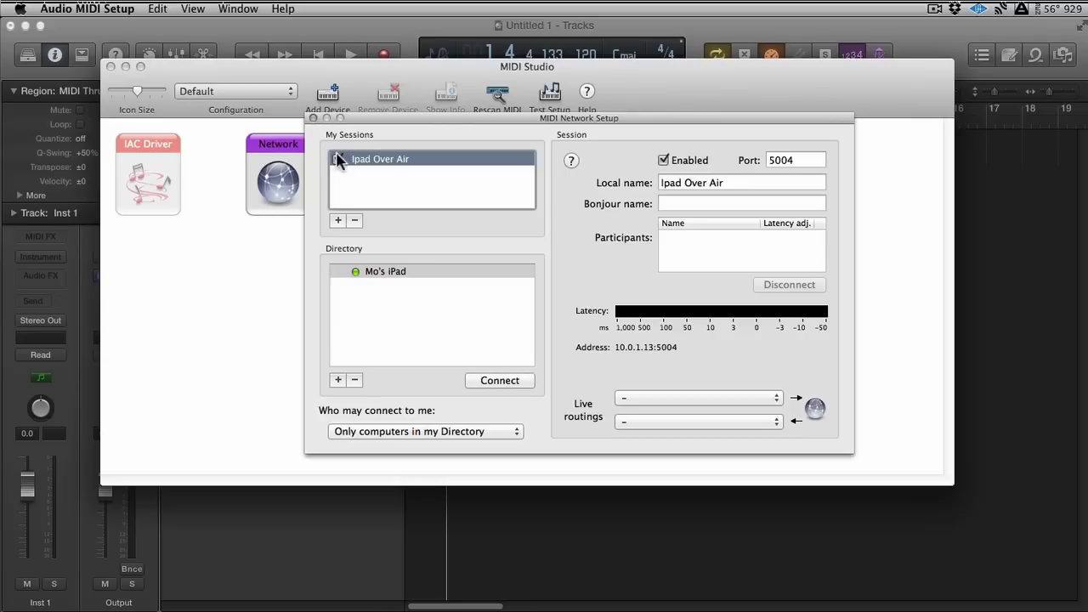
click(403, 274)
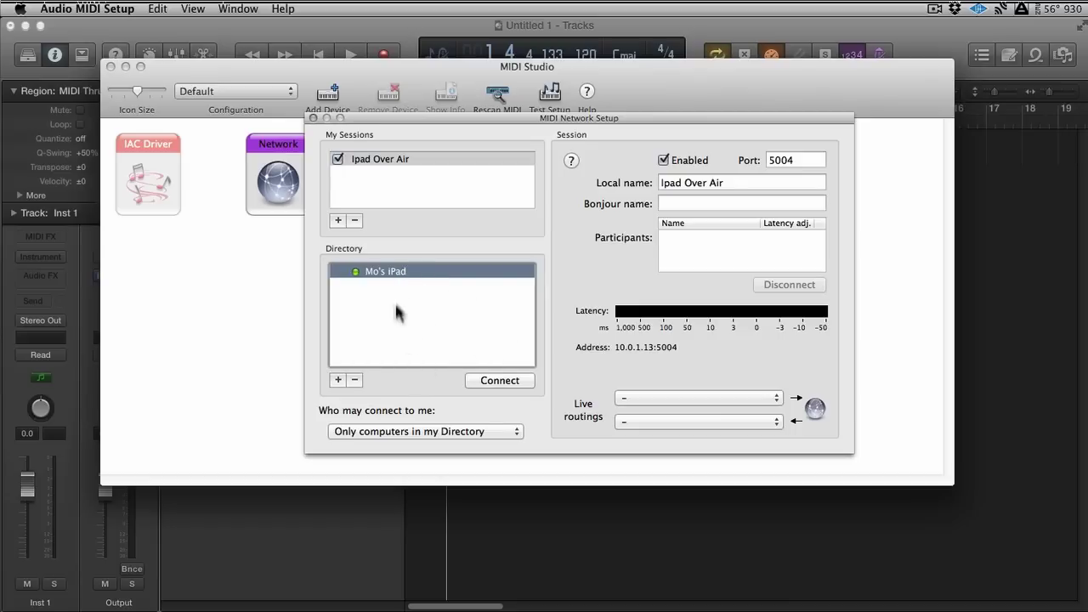
click(506, 384)
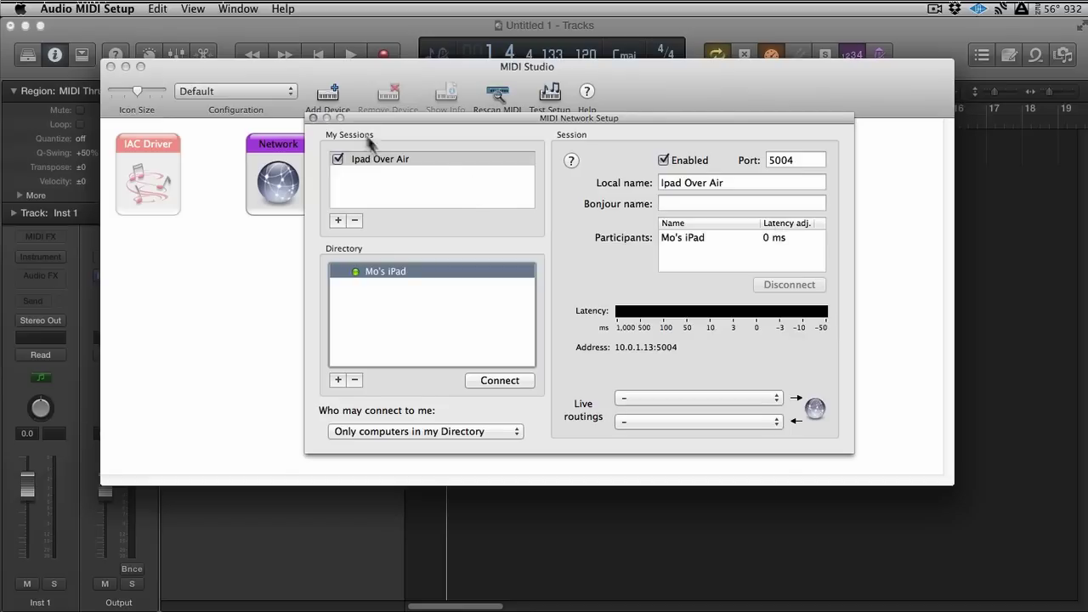
Step: Close the Network settings and MIDI Studio windows and return to Logic
click(312, 118)
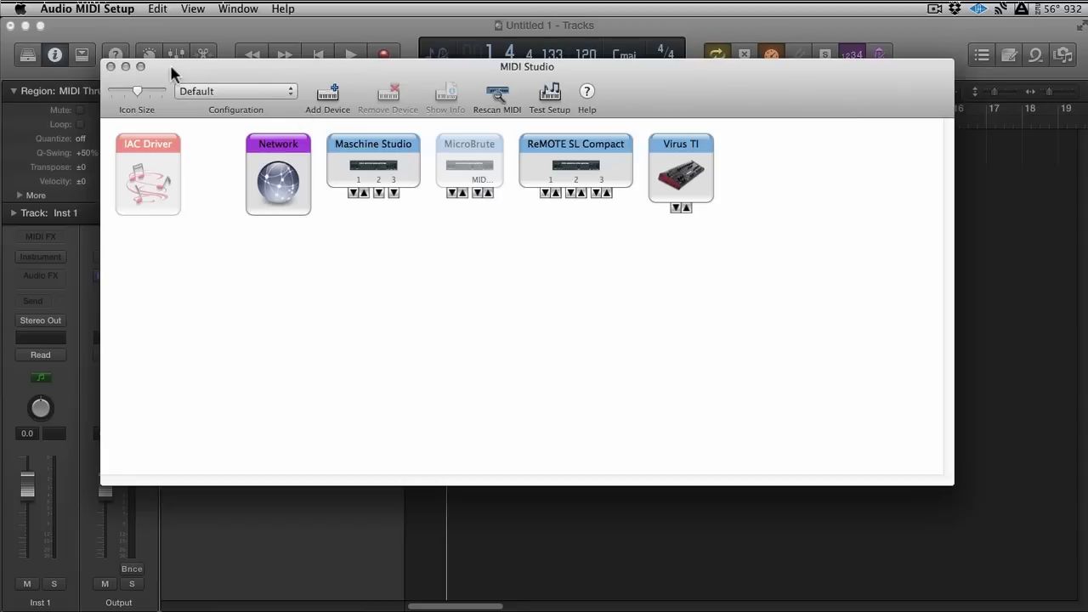
click(110, 66)
click(576, 226)
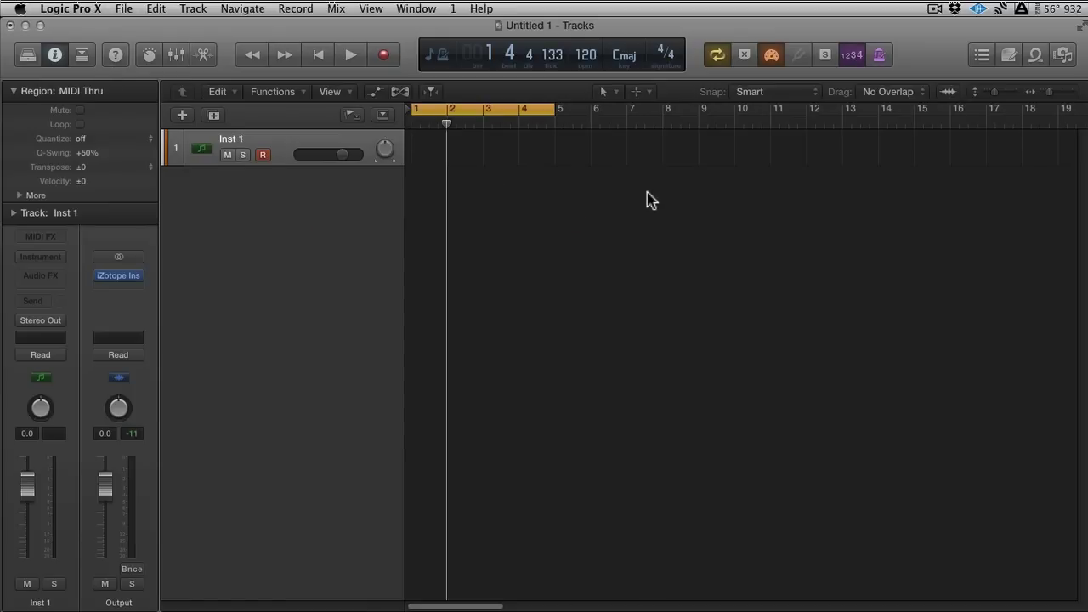
Step: Review the KORG synth's GLOBAL settings in the Reflector view, then dismiss them
drag(959, 92, 578, 90)
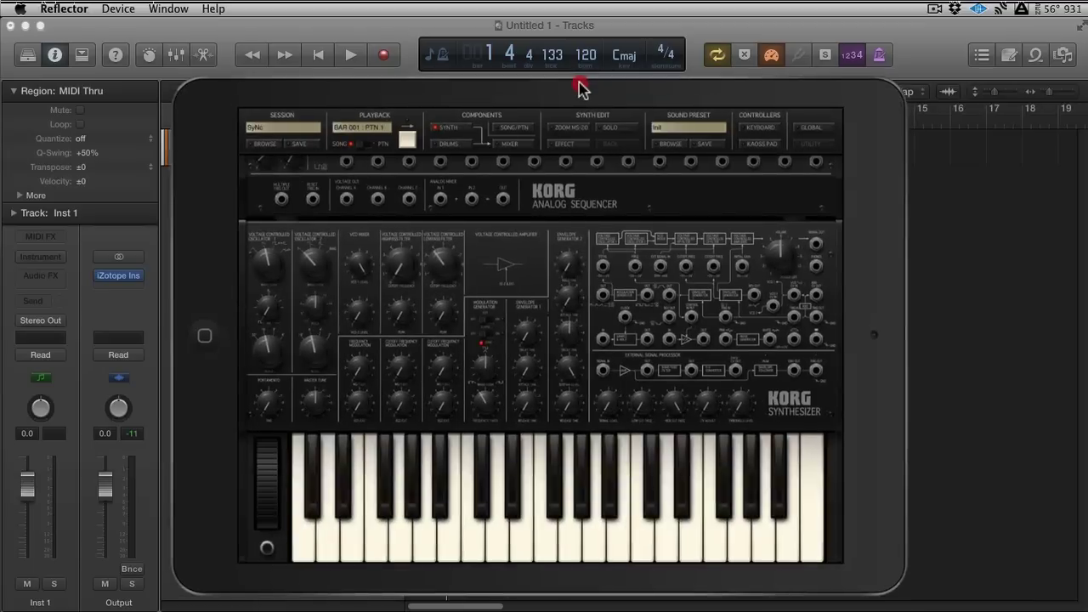
click(811, 127)
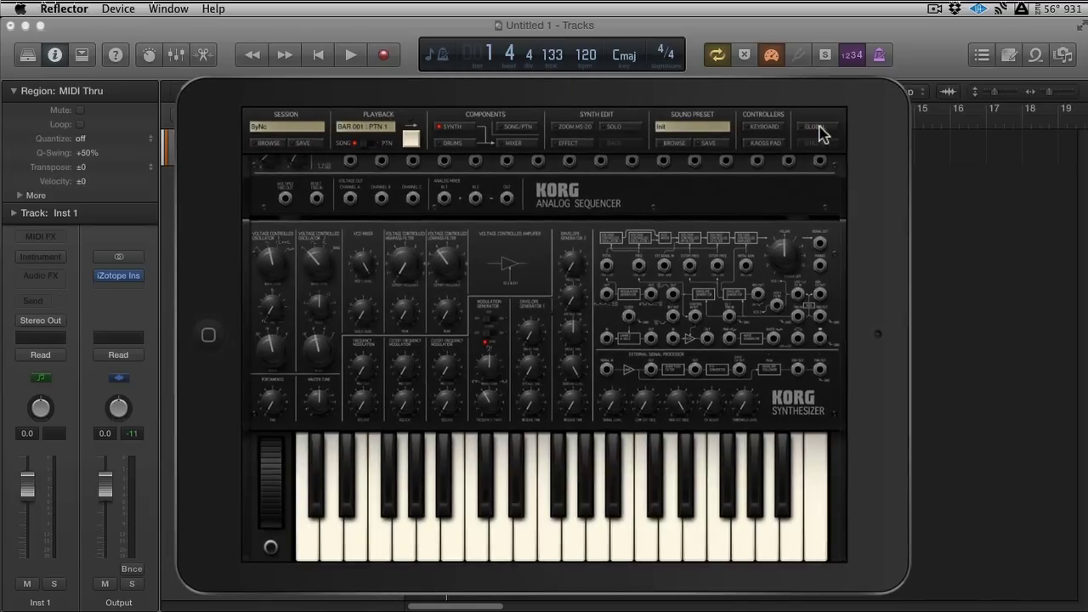
click(818, 129)
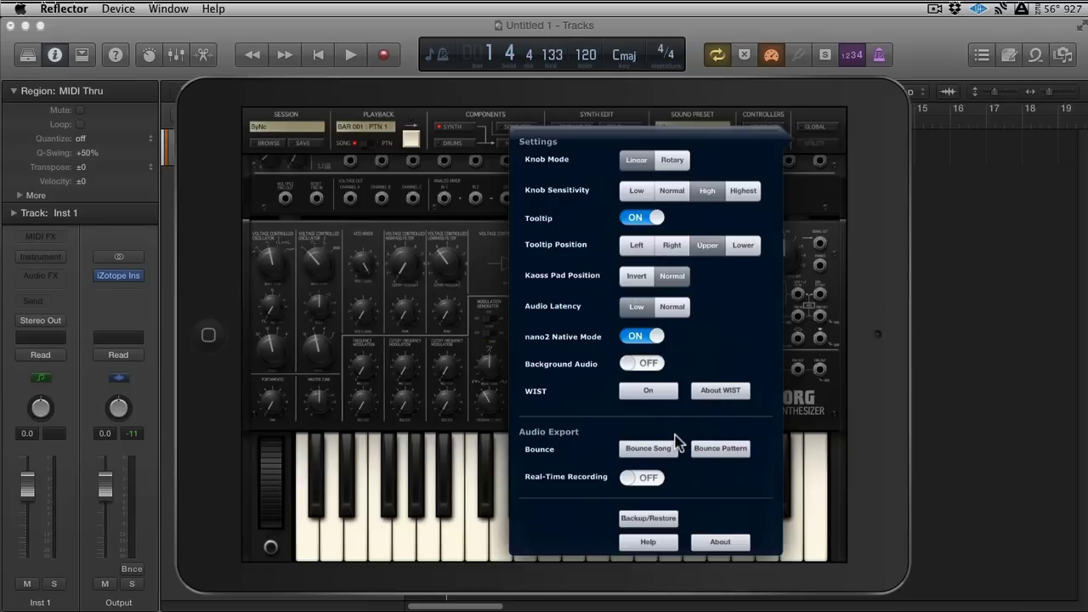
click(676, 443)
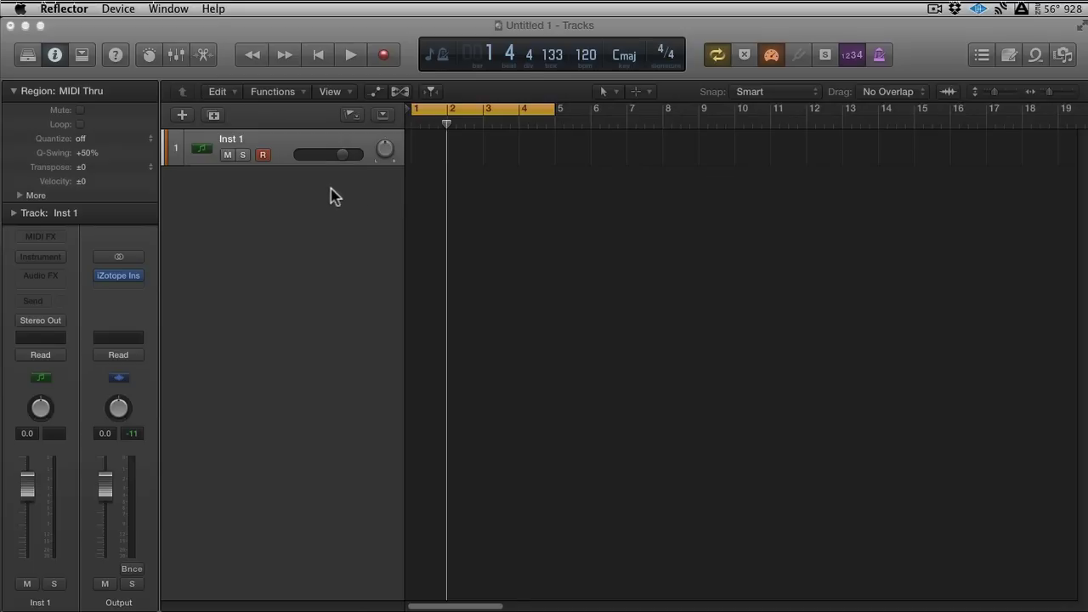
Step: Create an External MIDI track, Inst 2, and close the Library panel
click(182, 114)
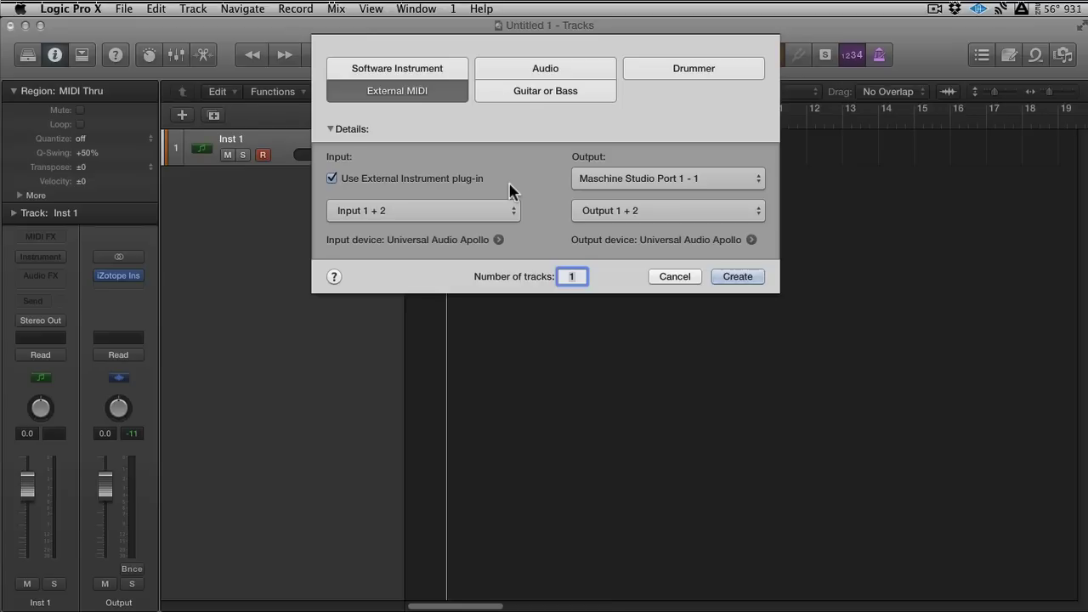
click(733, 278)
click(27, 56)
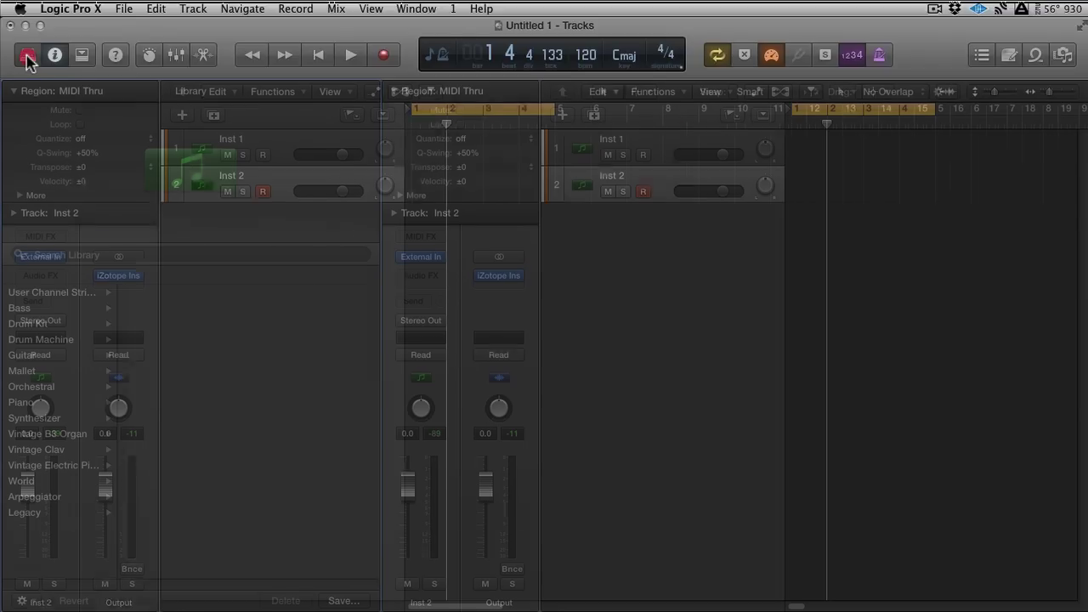
Step: Set Inst 2's External Instrument destination to Network Ipad Over Air and input to 9-10
click(41, 256)
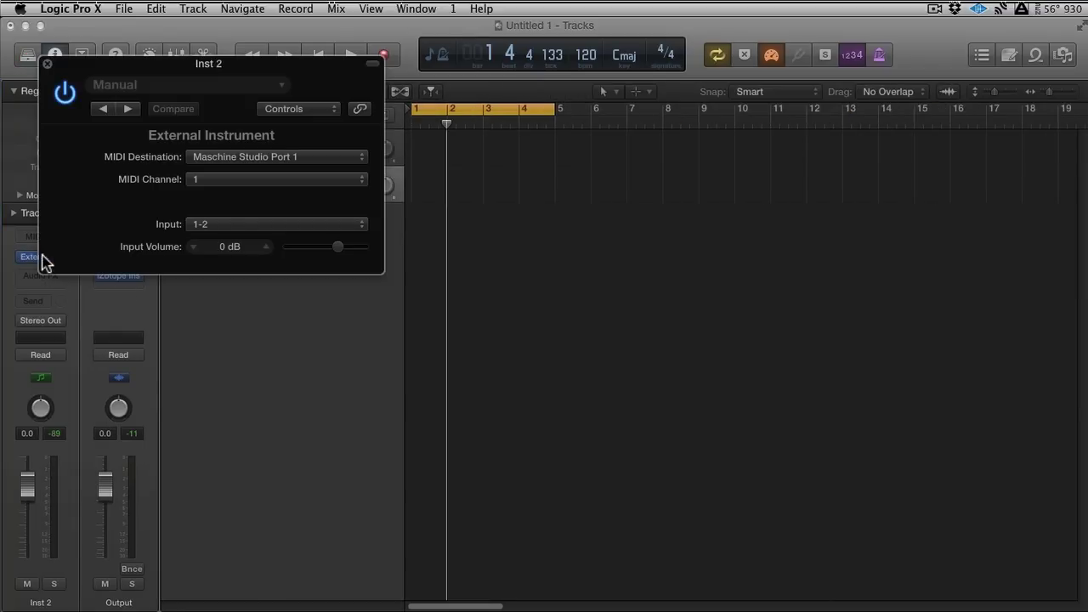
drag(230, 65, 747, 192)
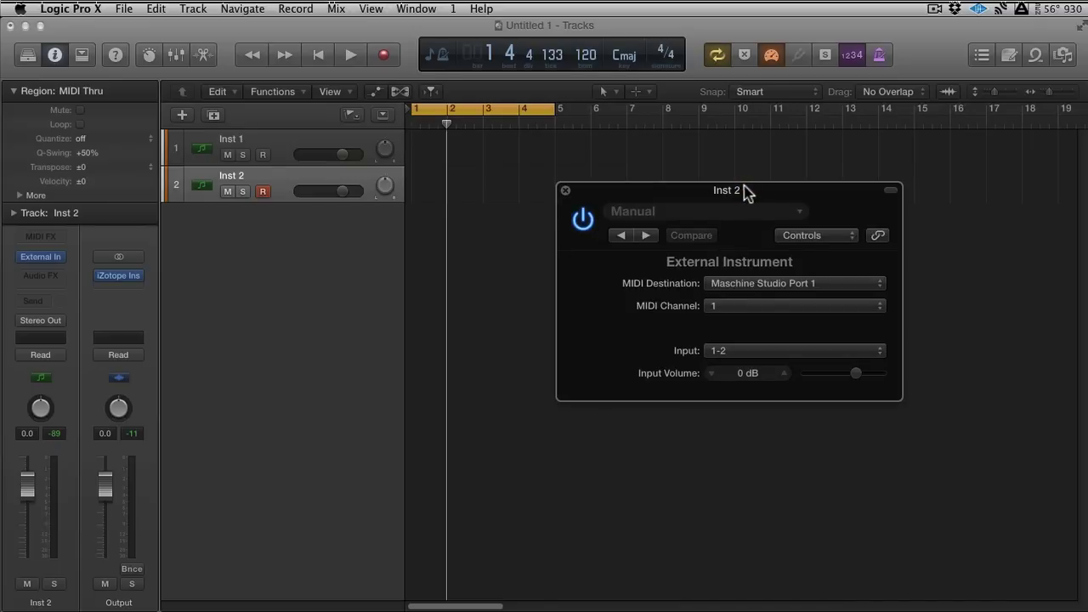
click(748, 283)
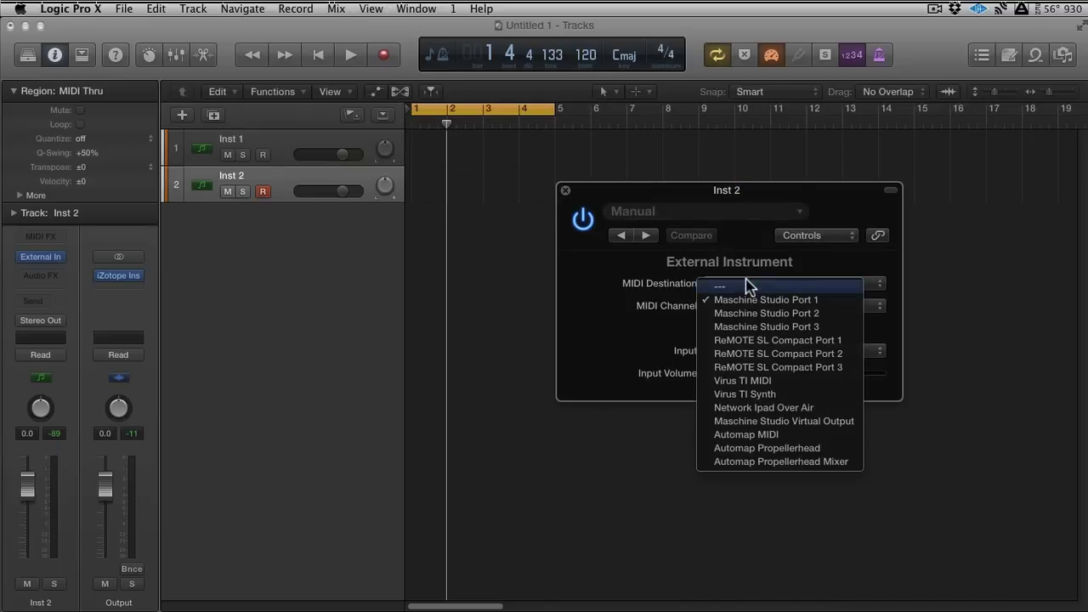
click(643, 344)
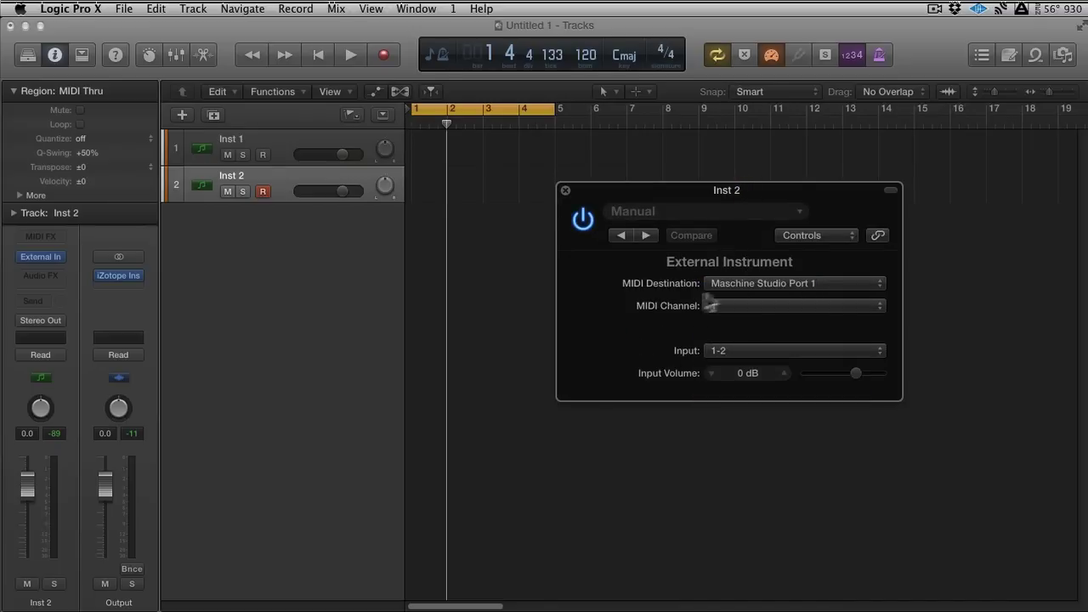
click(876, 291)
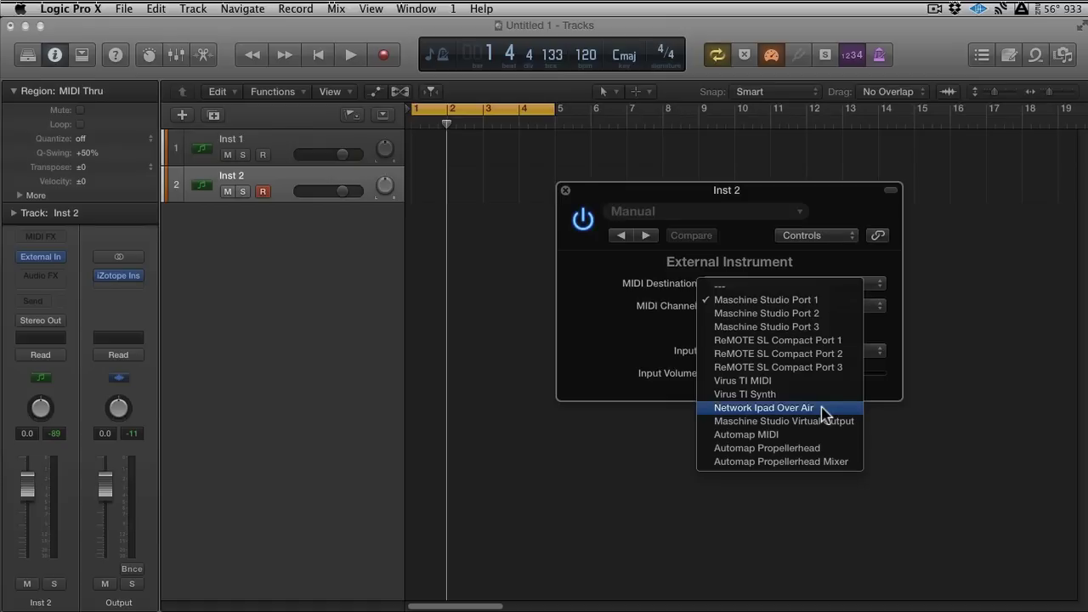
click(764, 408)
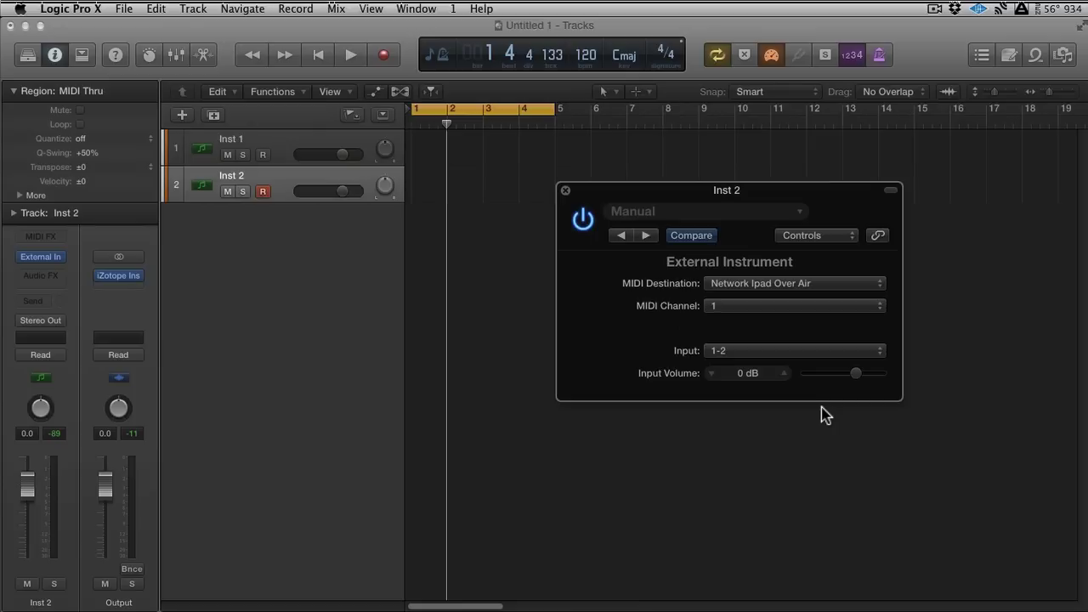
click(790, 351)
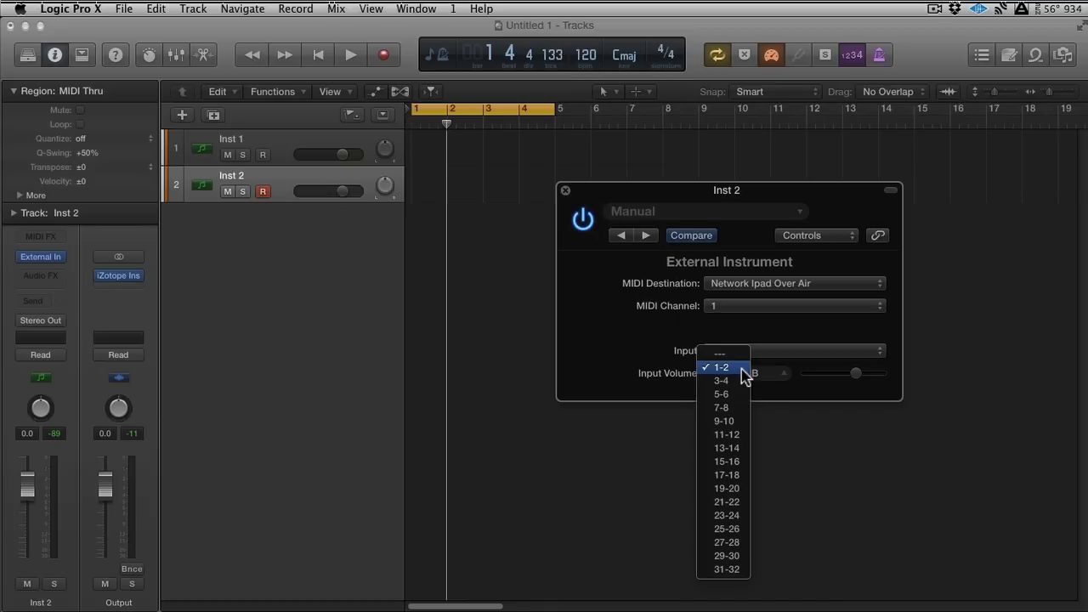
click(736, 417)
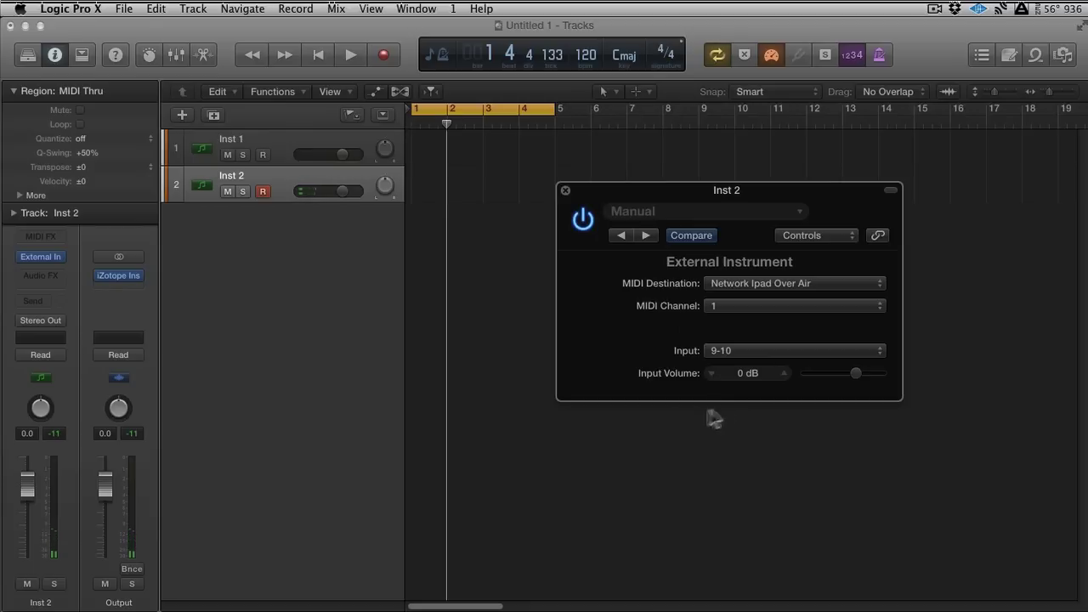
Step: Record a short MIDI region on Inst 2 from bar 1 and play it back
click(417, 113)
key(space)
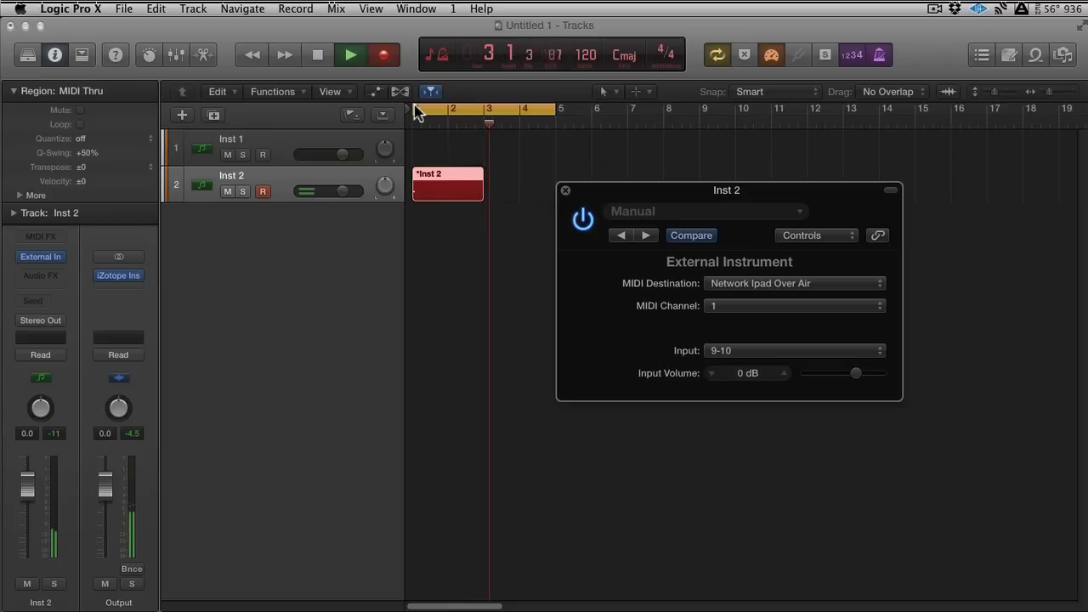
key(space)
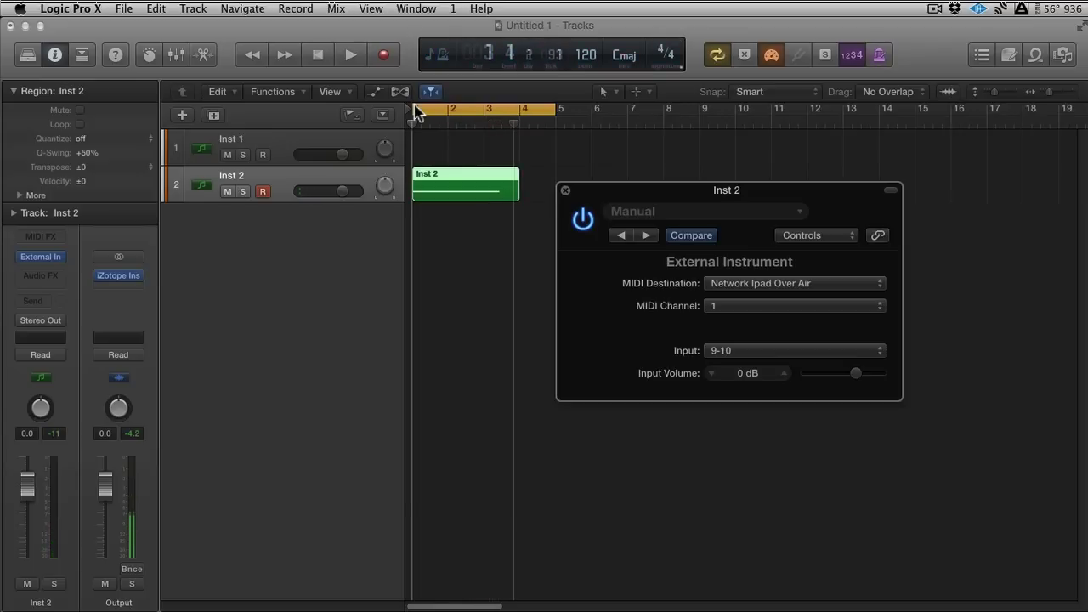
key(space)
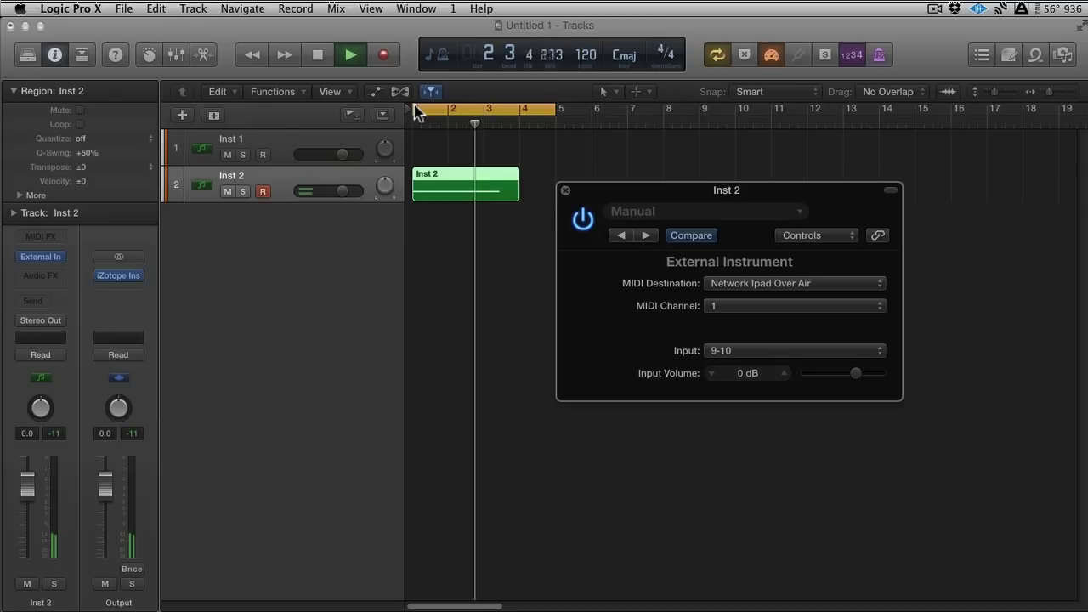
key(space)
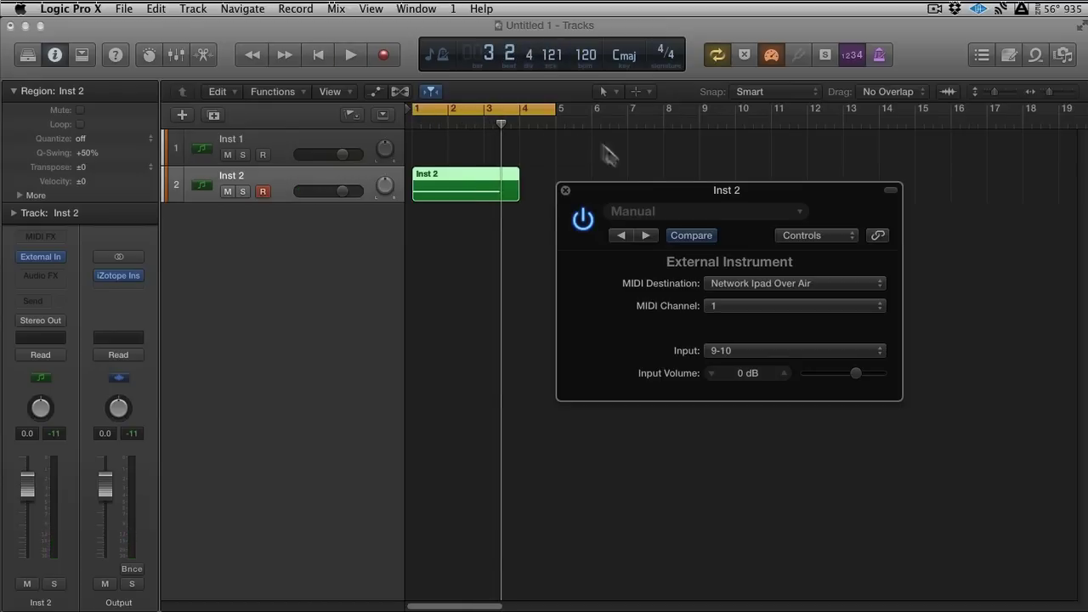
drag(659, 191, 769, 323)
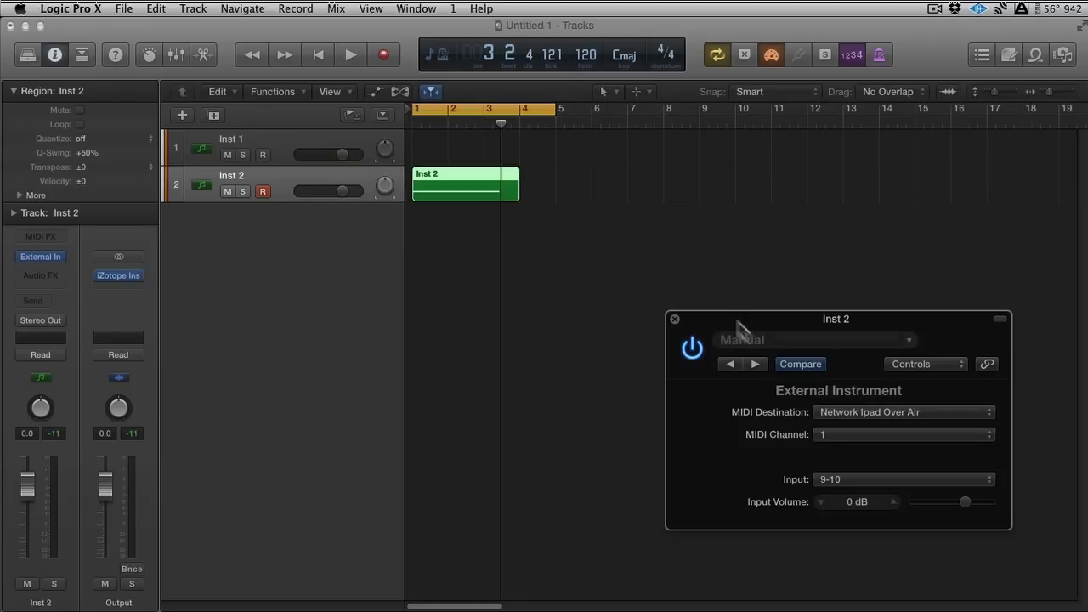
click(771, 55)
click(770, 55)
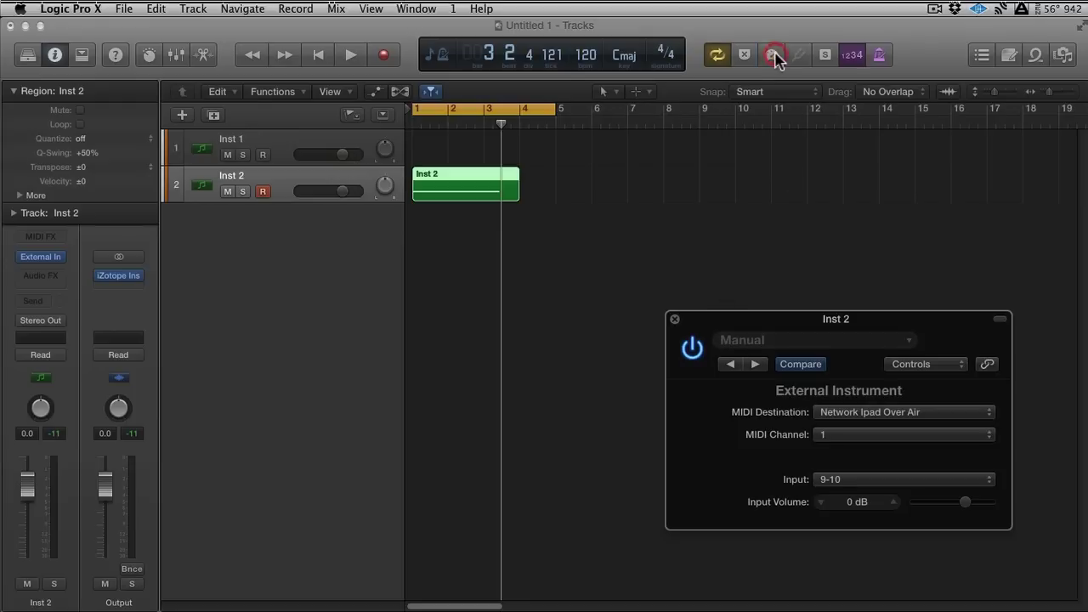
click(771, 55)
click(772, 56)
click(773, 56)
click(773, 56)
right_click(690, 60)
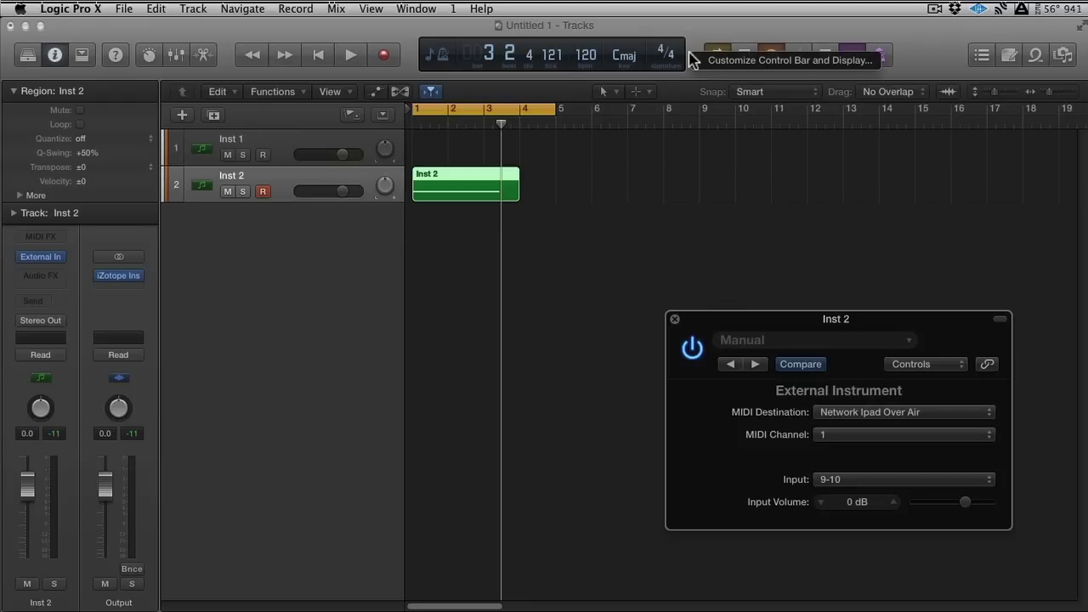
click(706, 59)
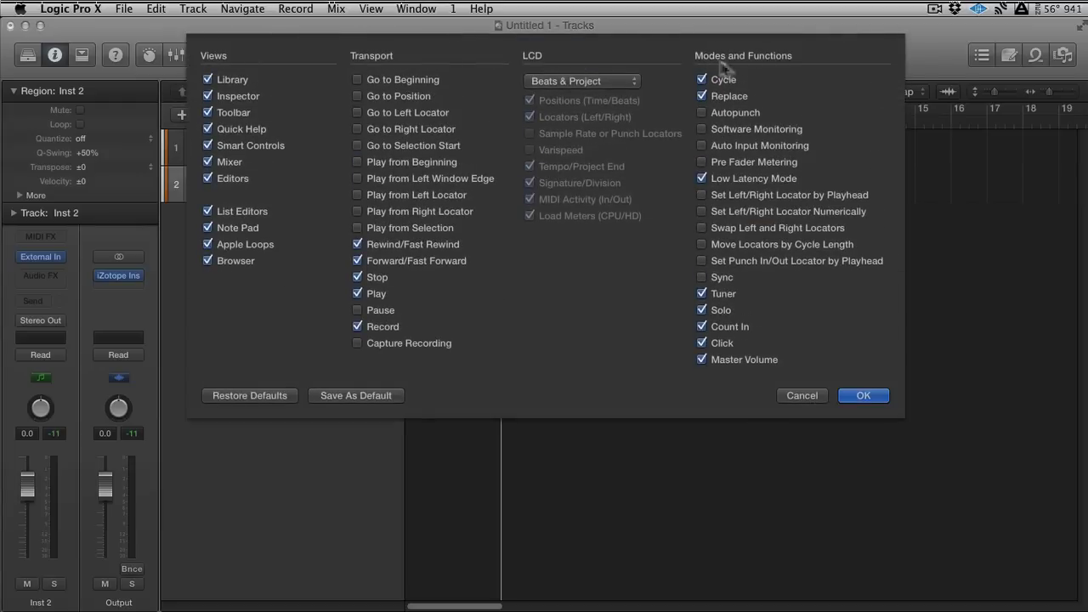
click(701, 179)
click(702, 178)
click(863, 395)
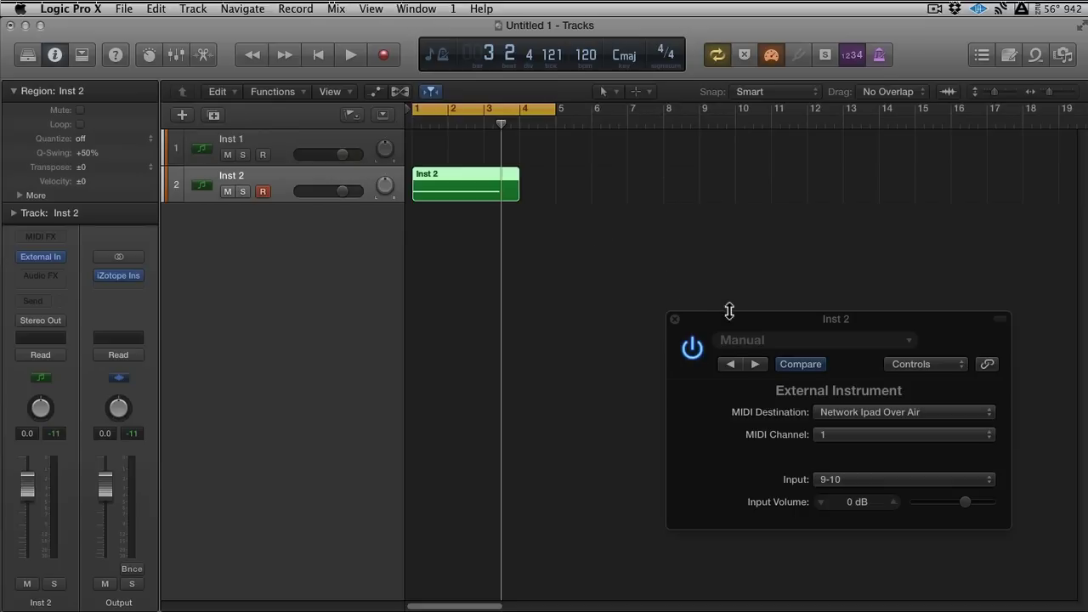
drag(729, 311, 659, 272)
click(100, 8)
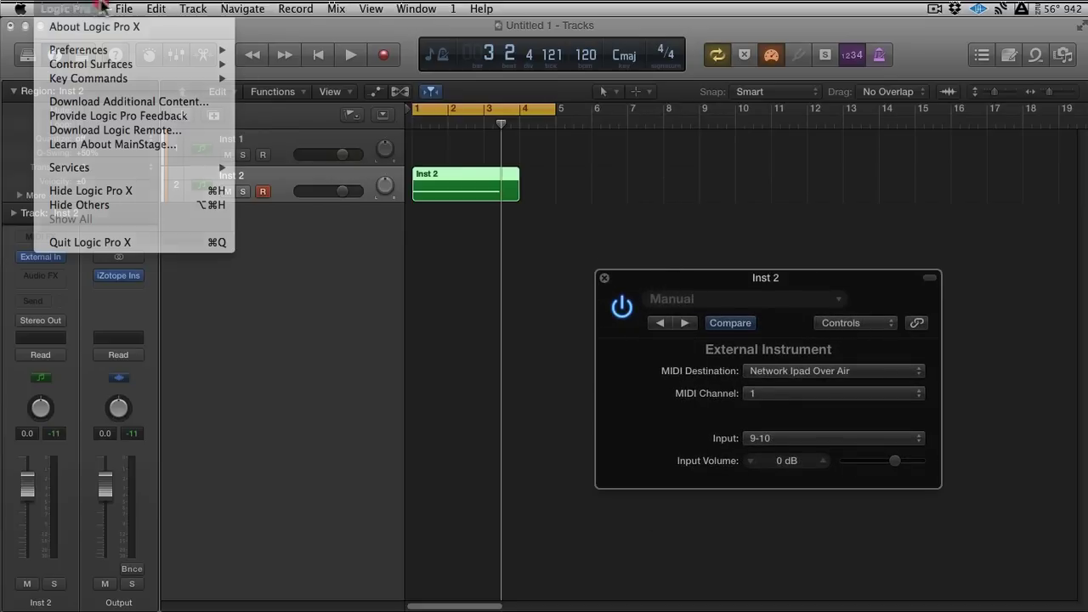
mouse_move(85, 49)
click(301, 68)
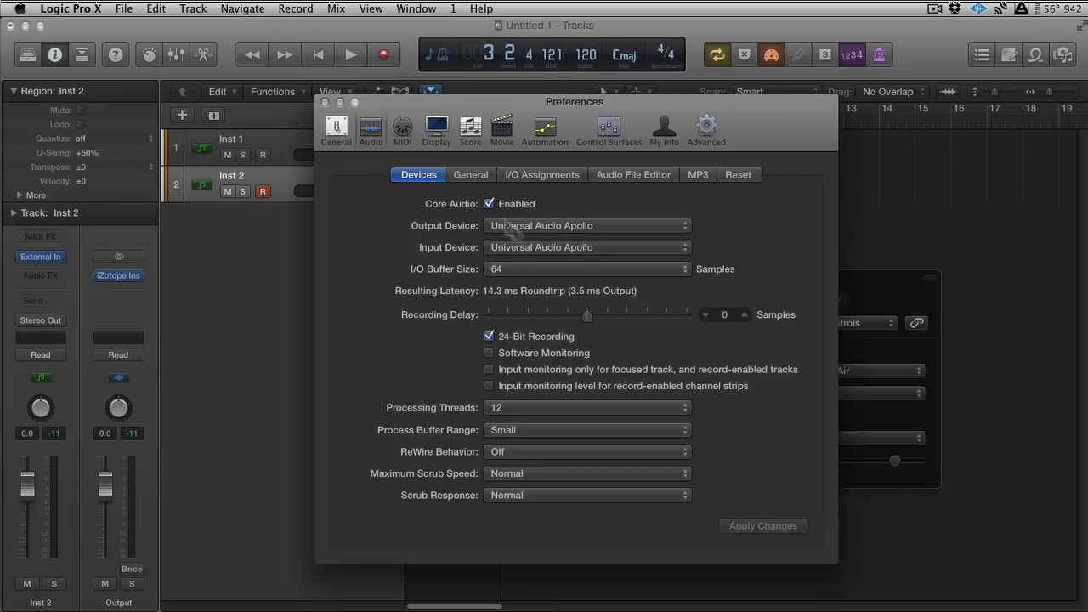
click(510, 270)
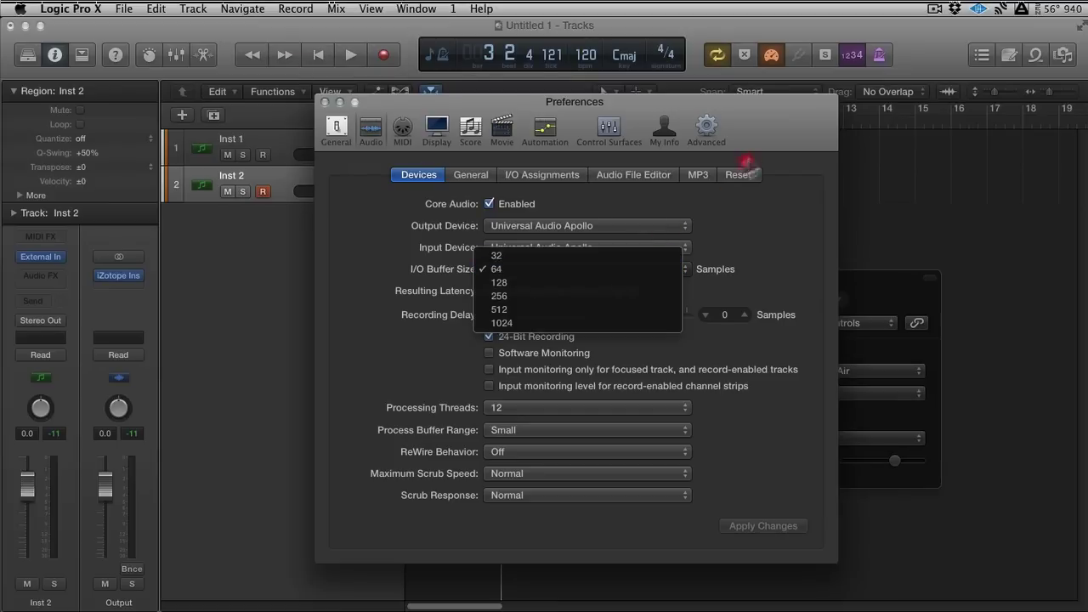
click(661, 272)
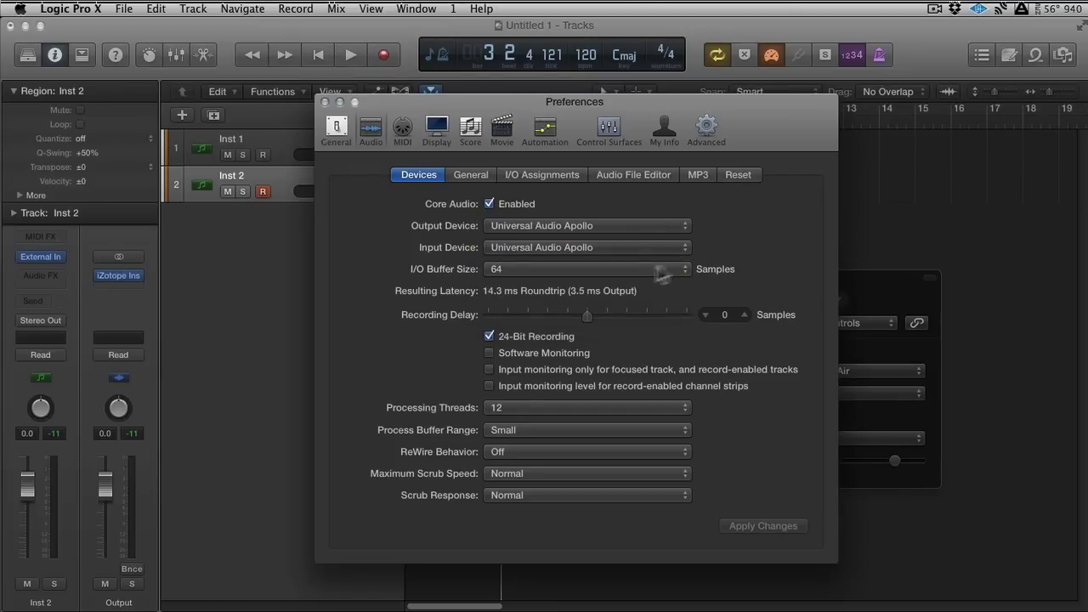